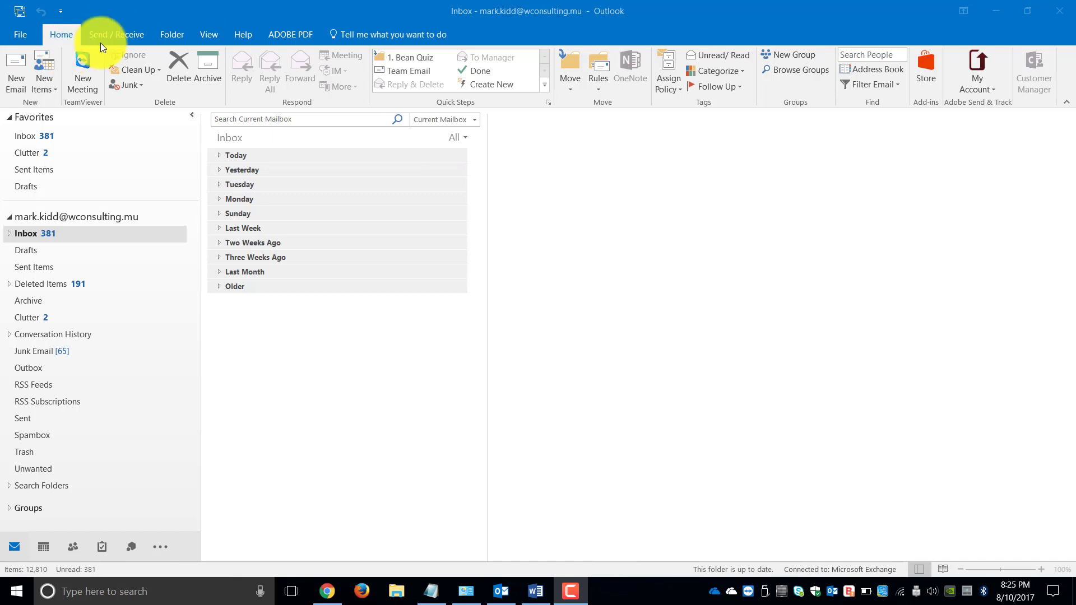
- Start a new email rule in the Rules Wizard from the rules and alerts manager
left_click(598, 90)
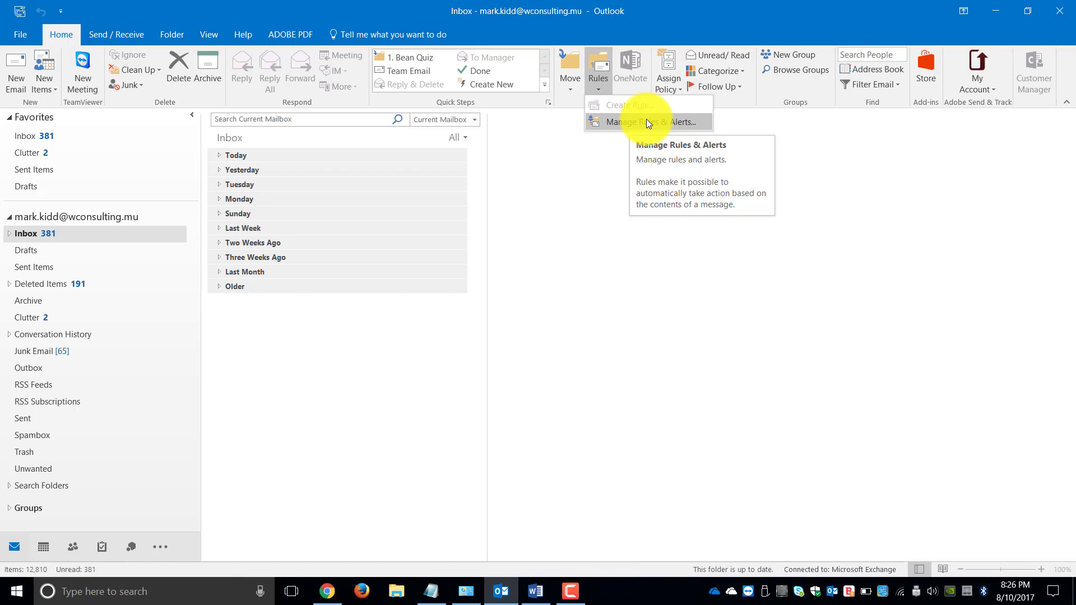
left_click(646, 122)
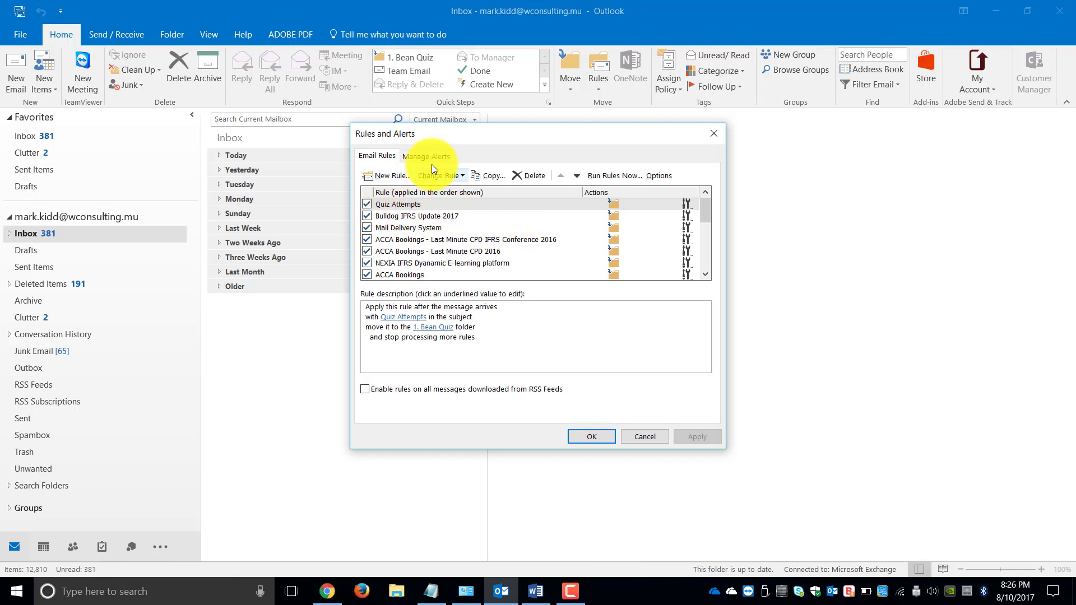
left_click(395, 176)
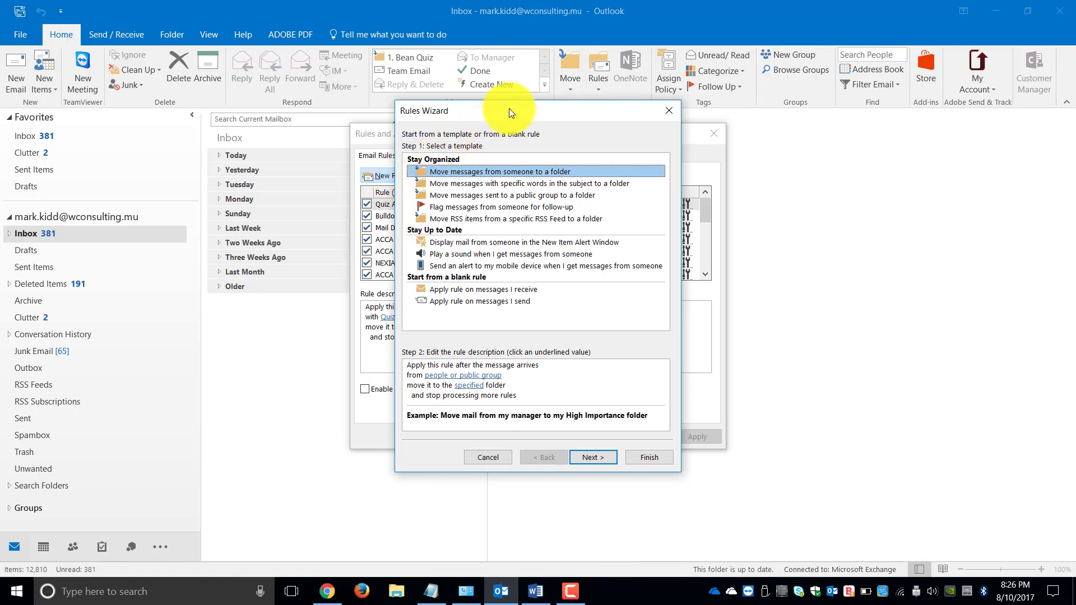
left_click_drag(508, 109, 461, 115)
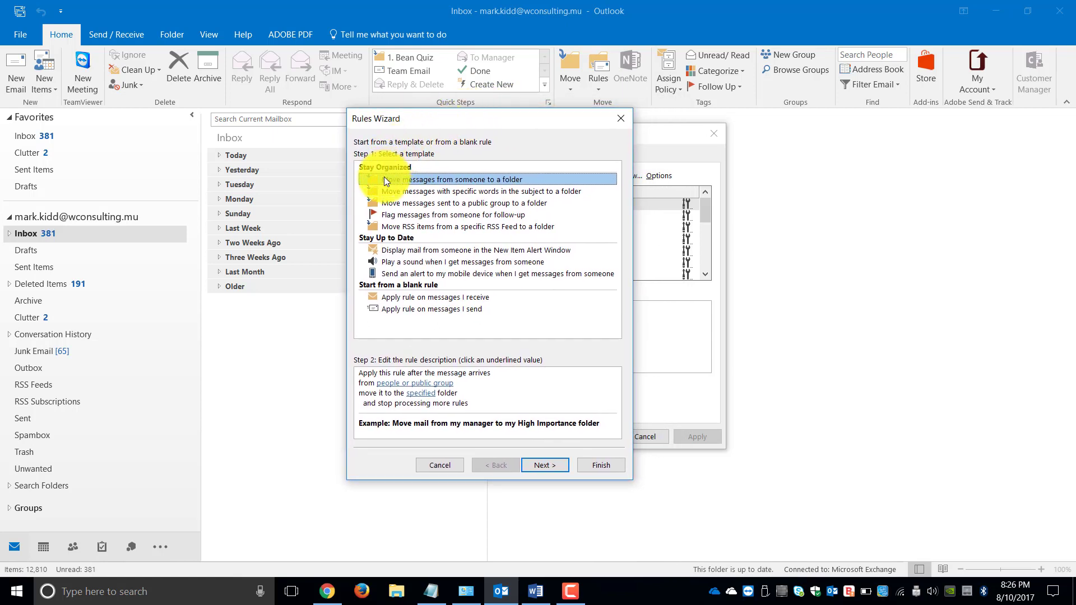
- Examine the rule templates for organizing mail and staying up to date, and close the wizard and the rules manager without creating a rule
left_click(494, 191)
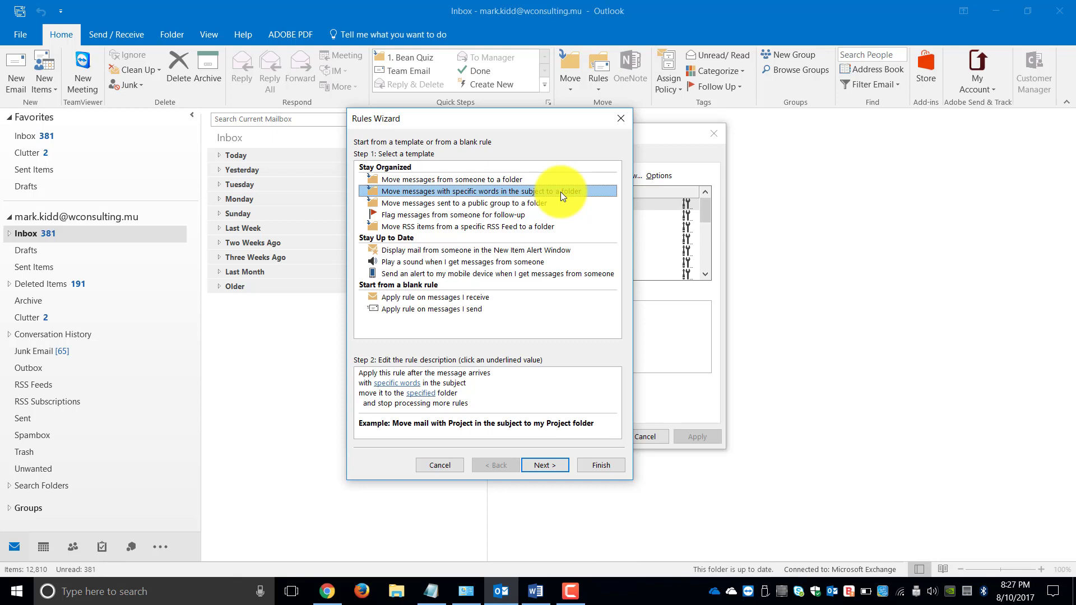
left_click(461, 202)
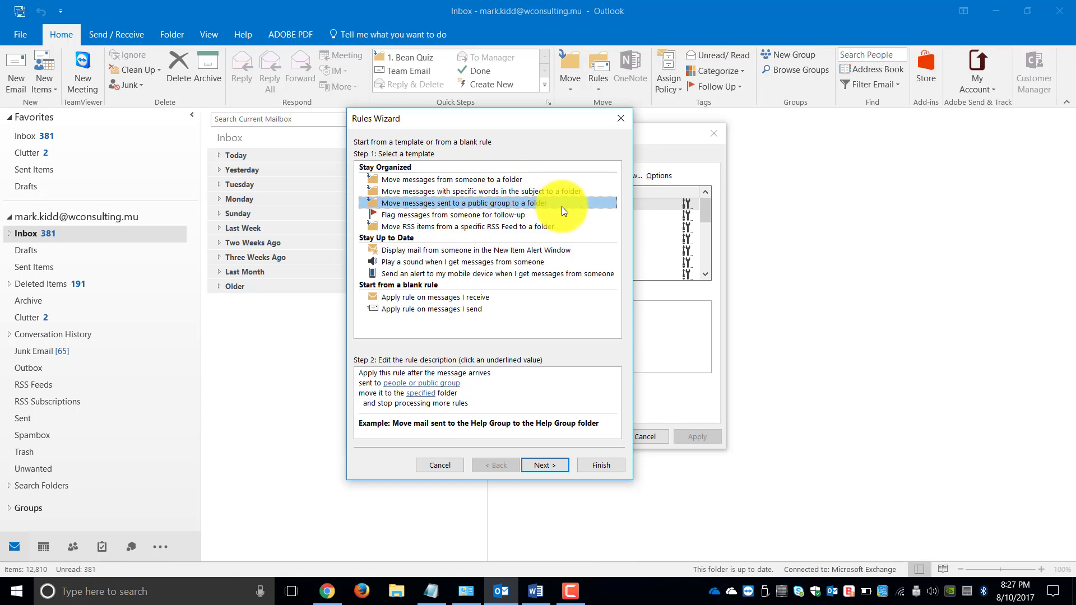
left_click(494, 212)
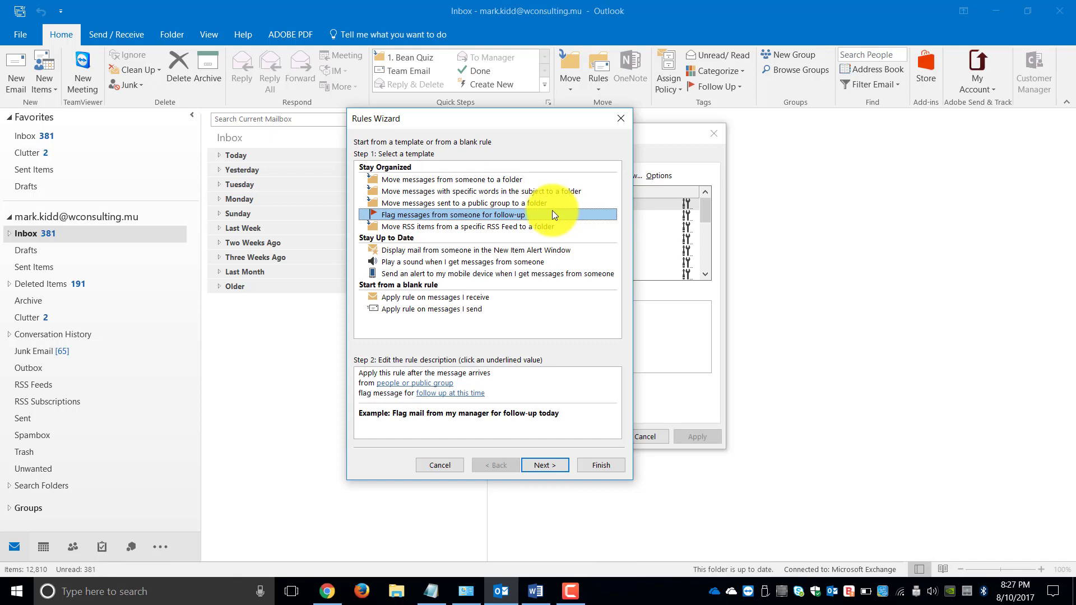
left_click(484, 250)
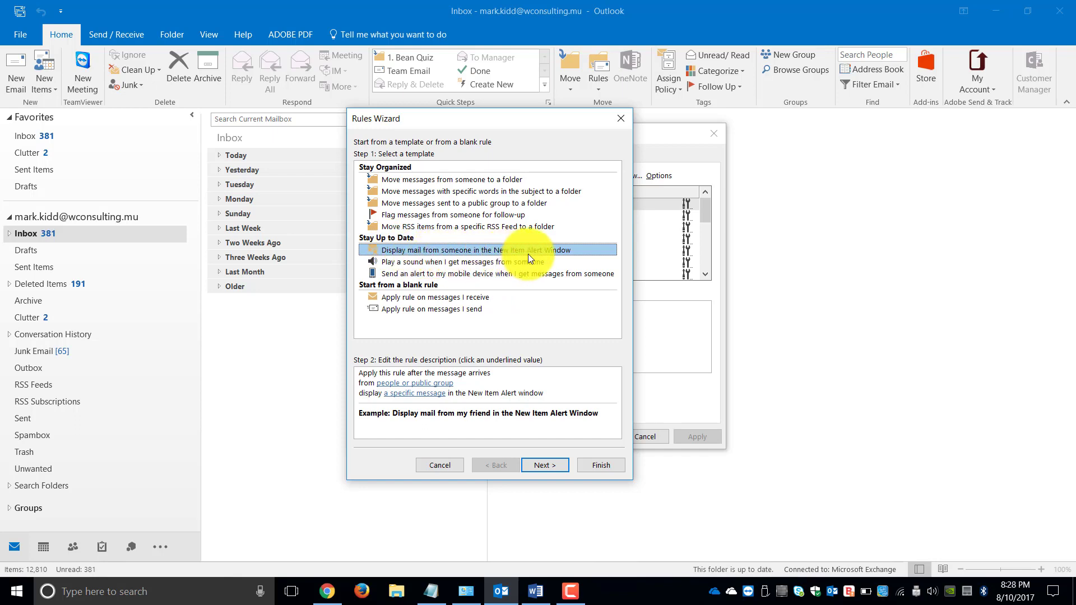
left_click(492, 265)
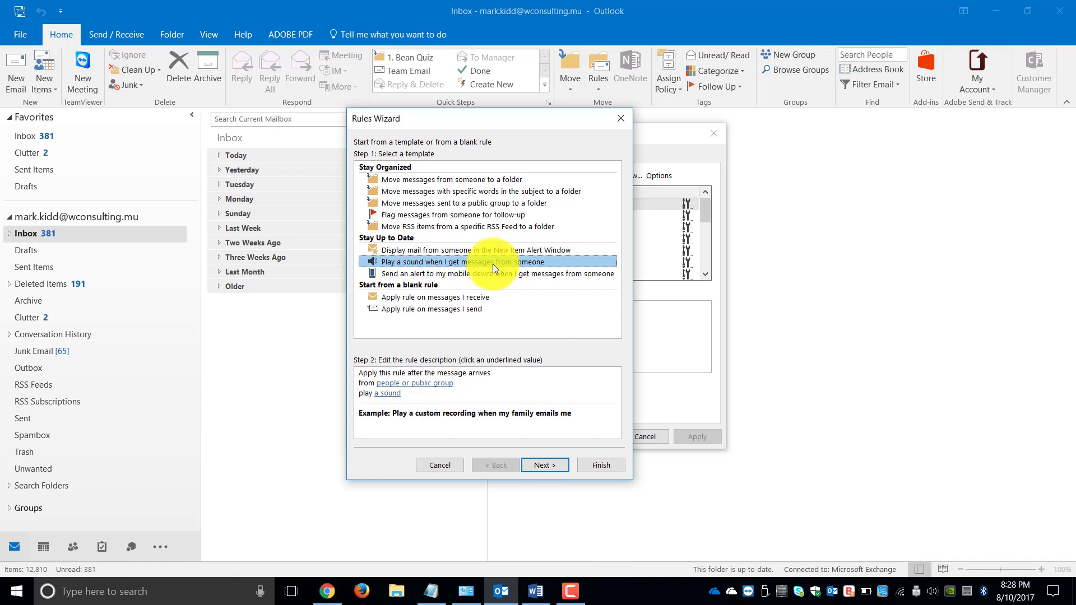
left_click(471, 272)
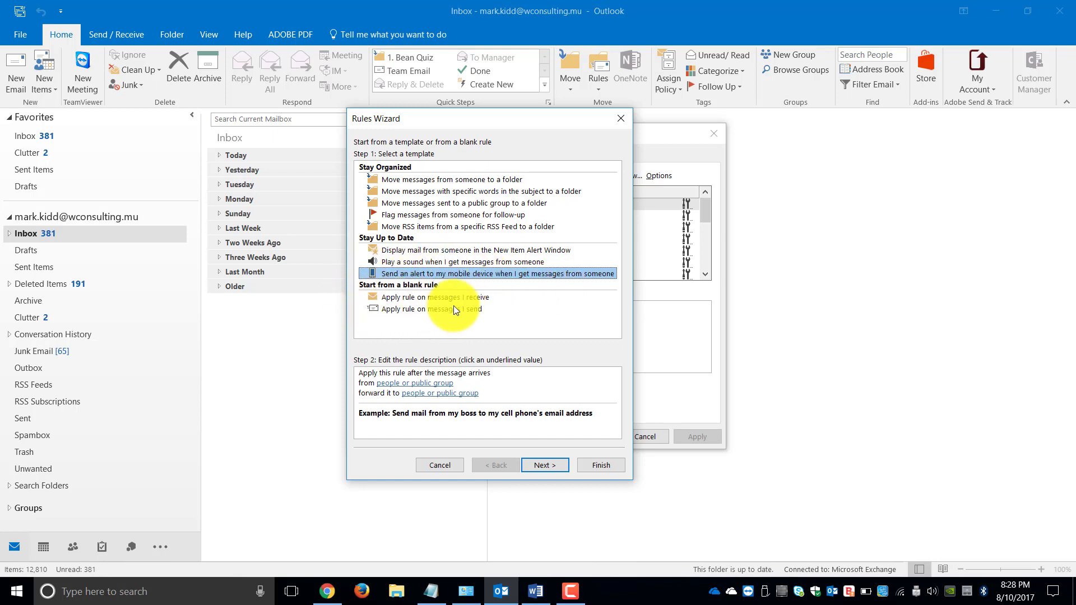
left_click(438, 464)
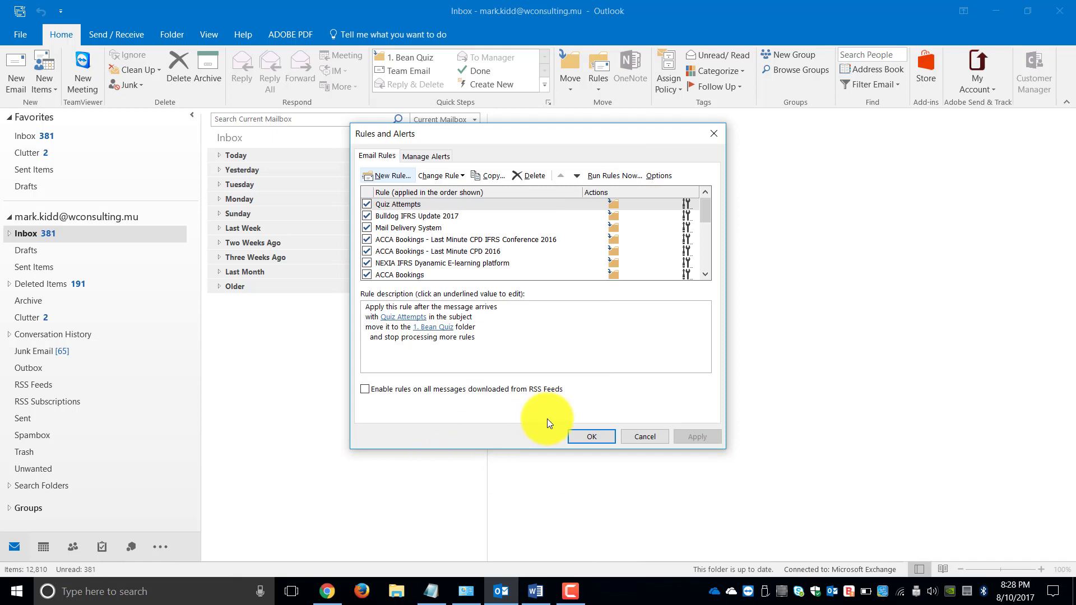
left_click(646, 437)
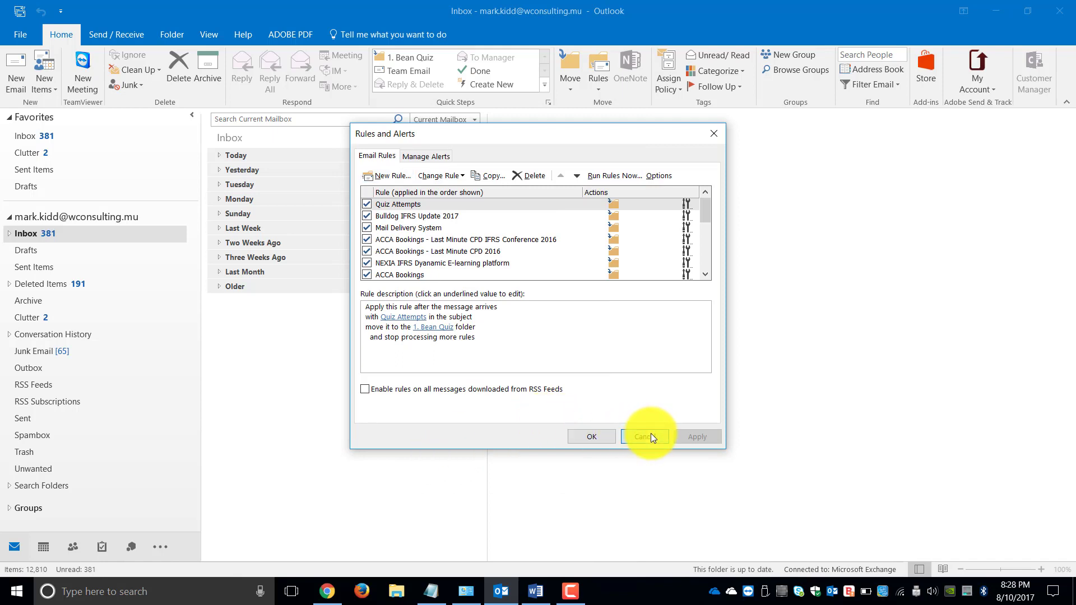
- Create a rule from Sunday's TripAdvisor message in the Inbox, with From TripAdvisor as its condition
left_click(218, 213)
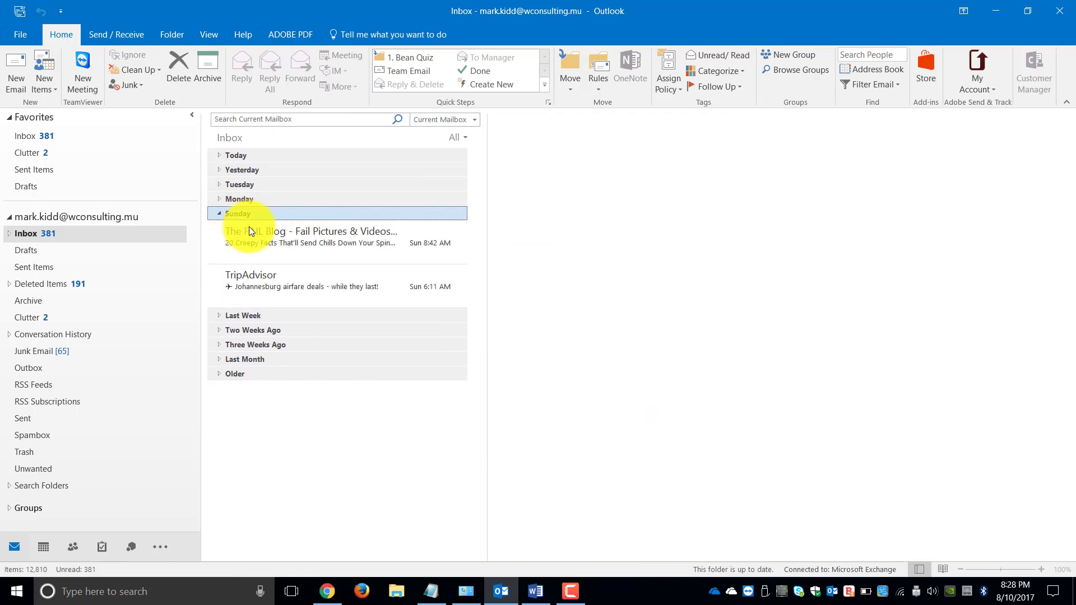
left_click(279, 290)
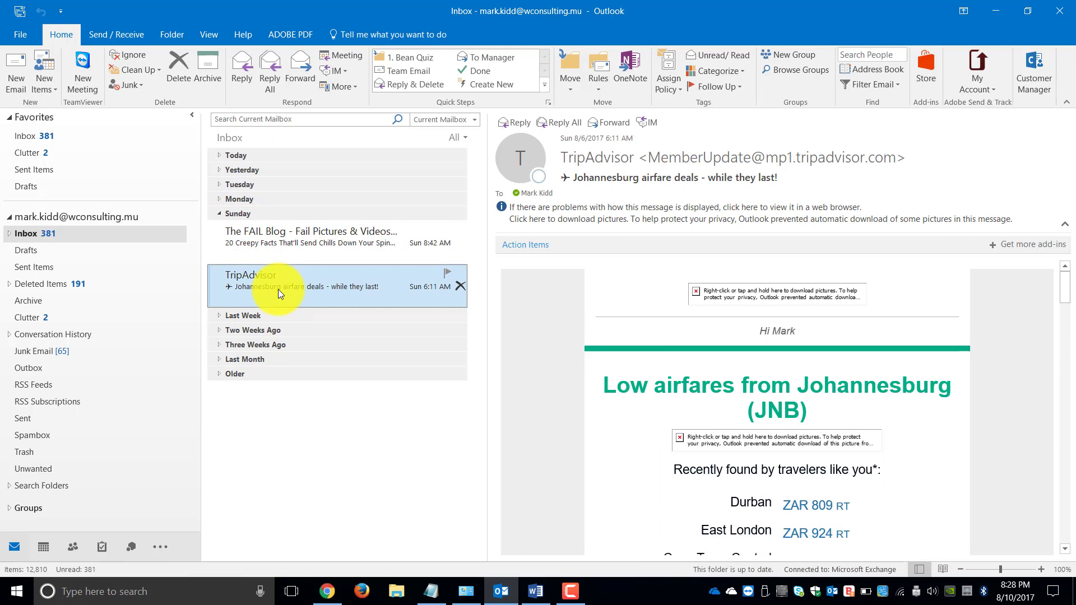
right_click(278, 289)
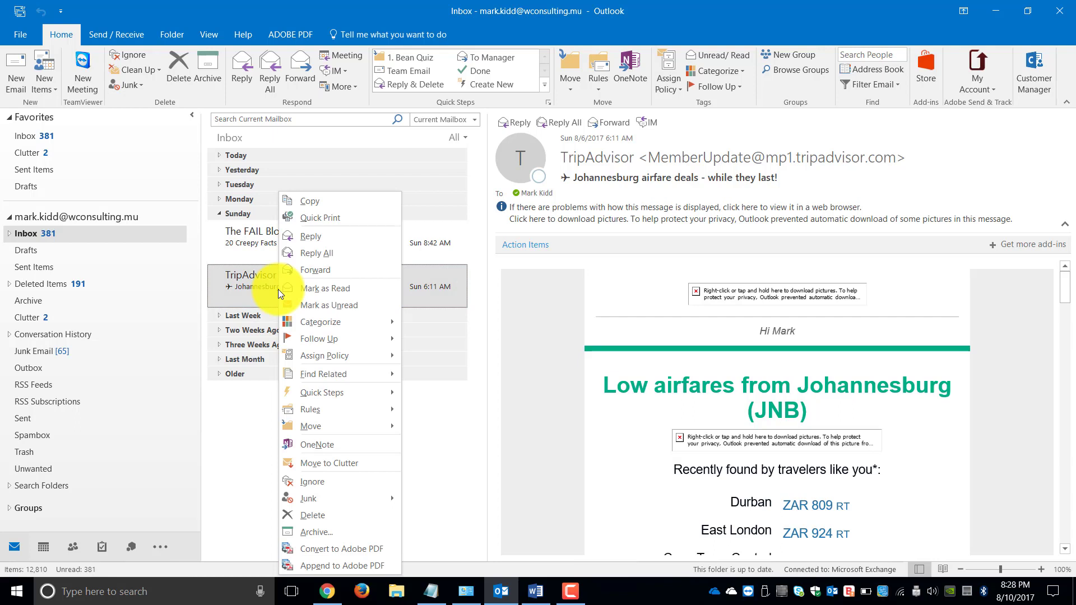
mouse_move(342, 406)
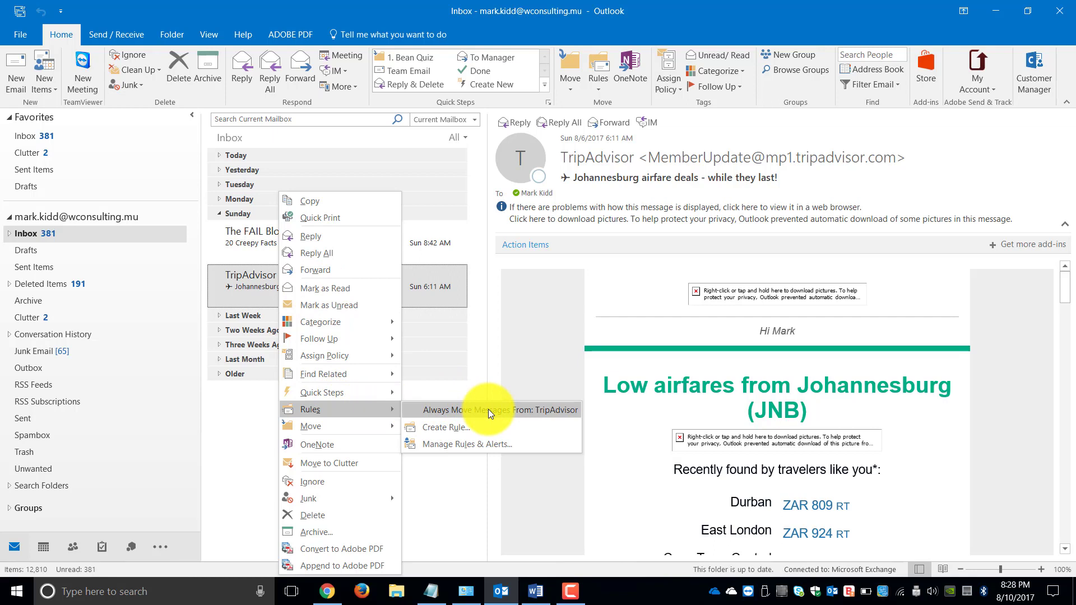
left_click(463, 430)
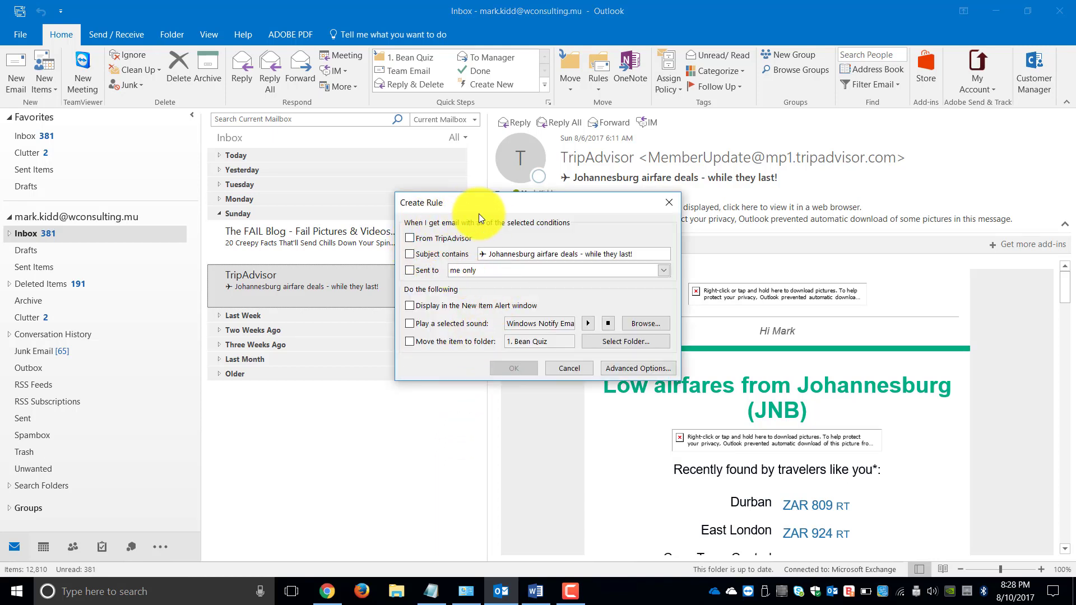
left_click(410, 239)
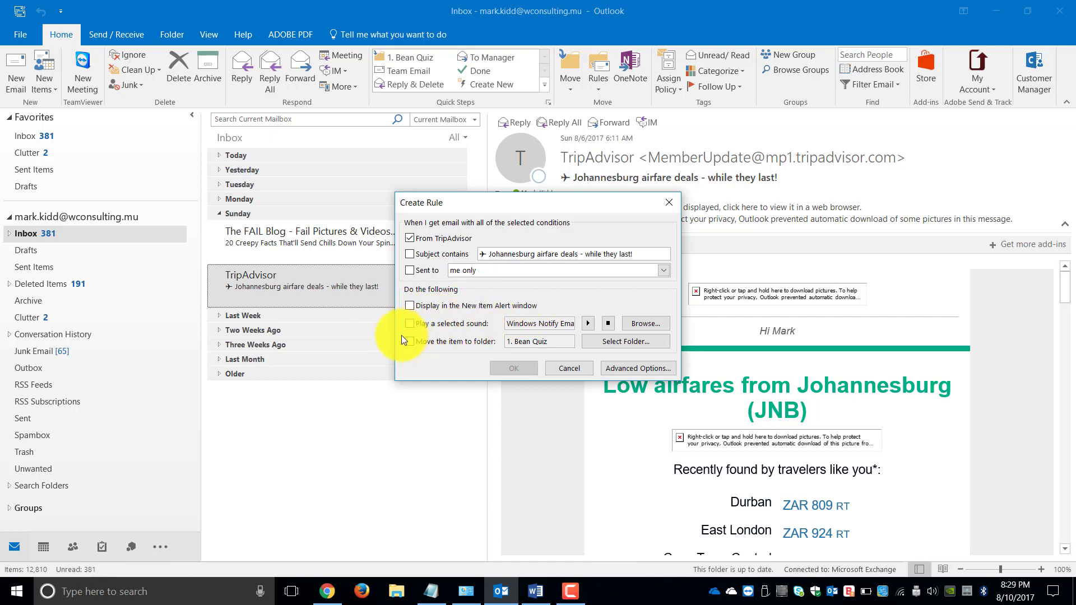
- Add the flagged-for-action condition in the rule's advanced options and set its flag to Follow up
left_click(637, 370)
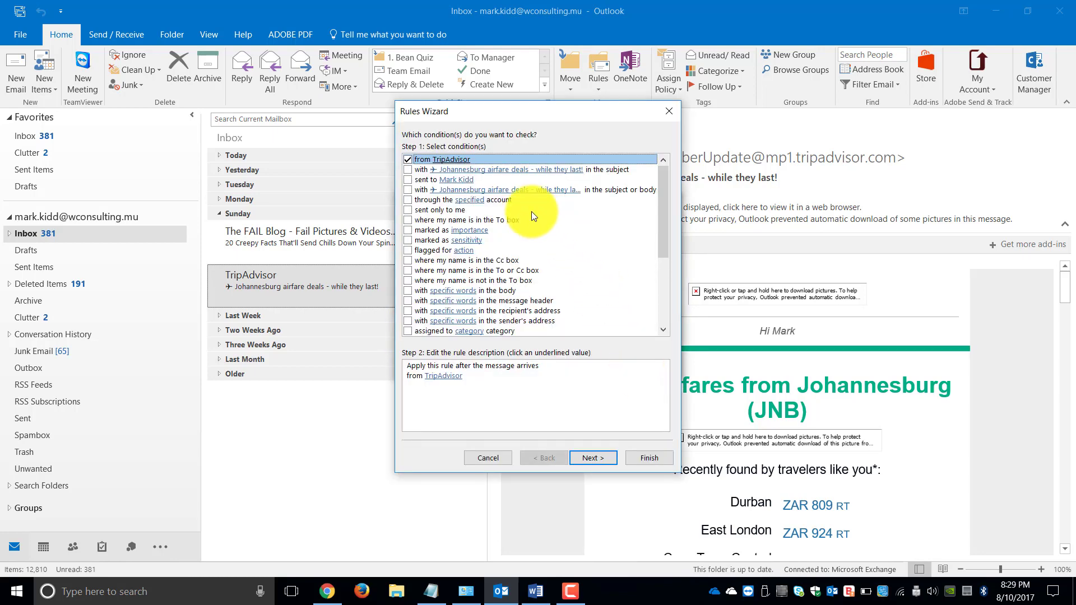
left_click(407, 250)
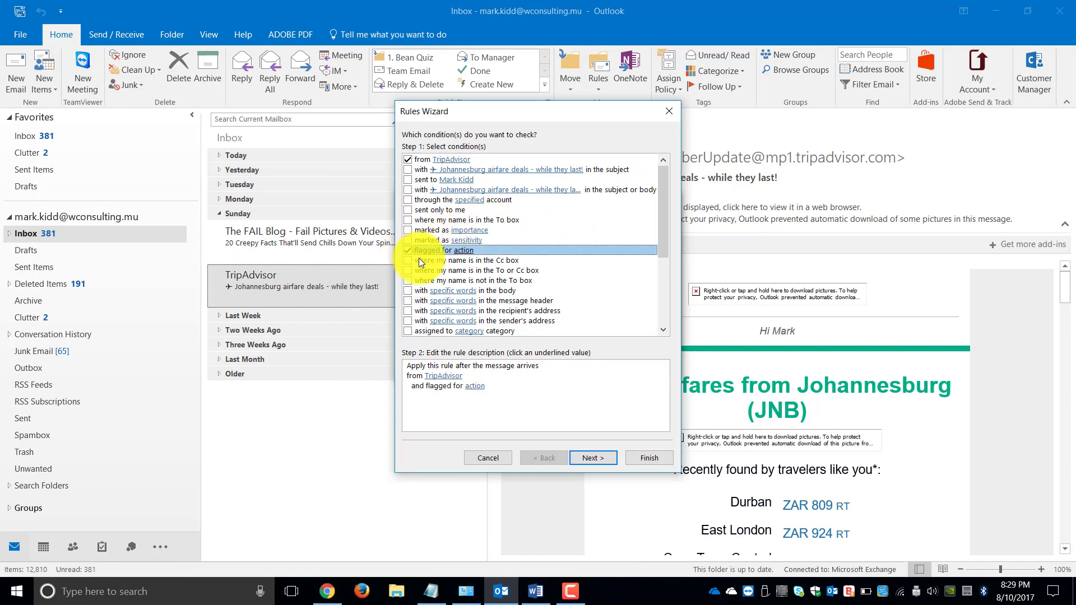
left_click(598, 458)
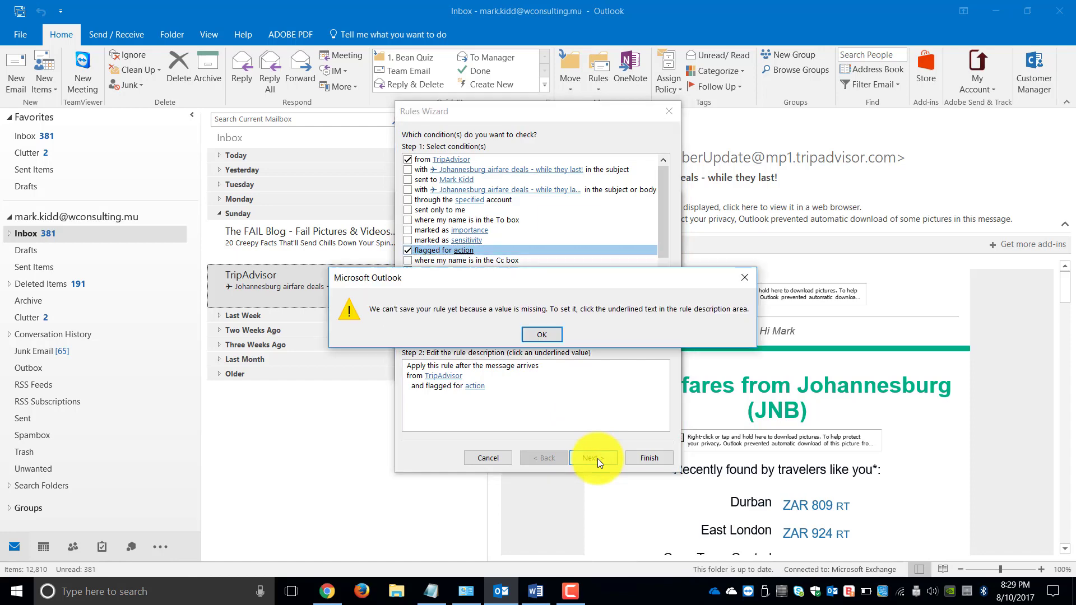
left_click(542, 337)
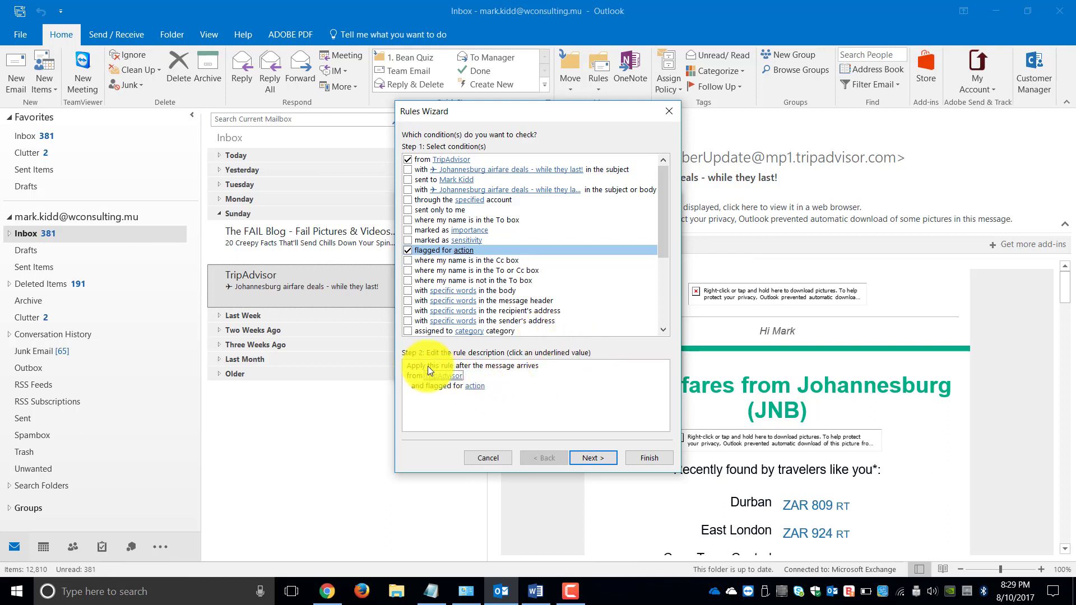
left_click(473, 388)
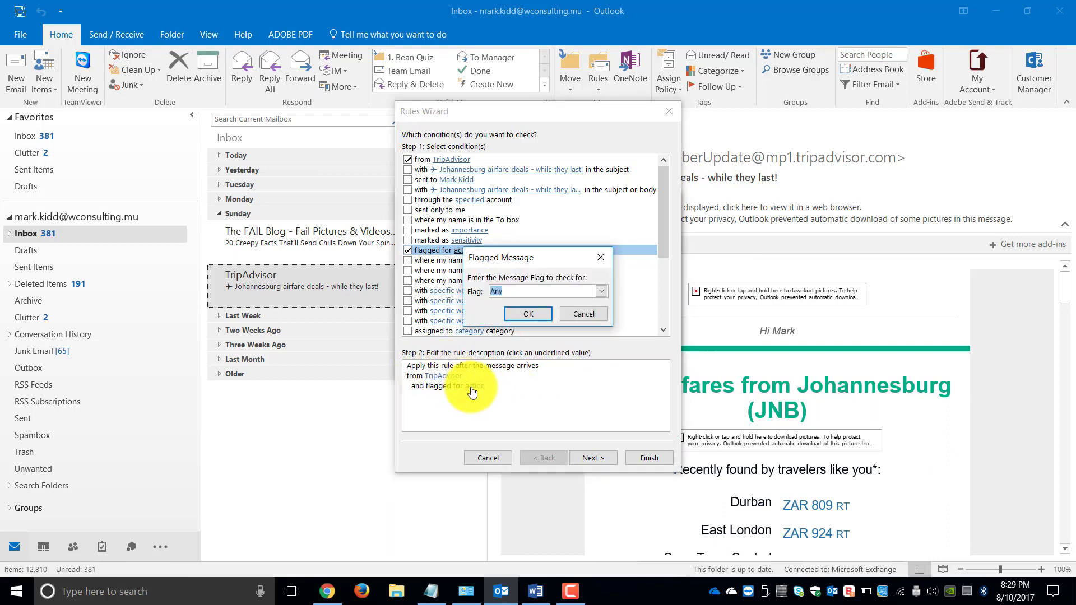
left_click(602, 291)
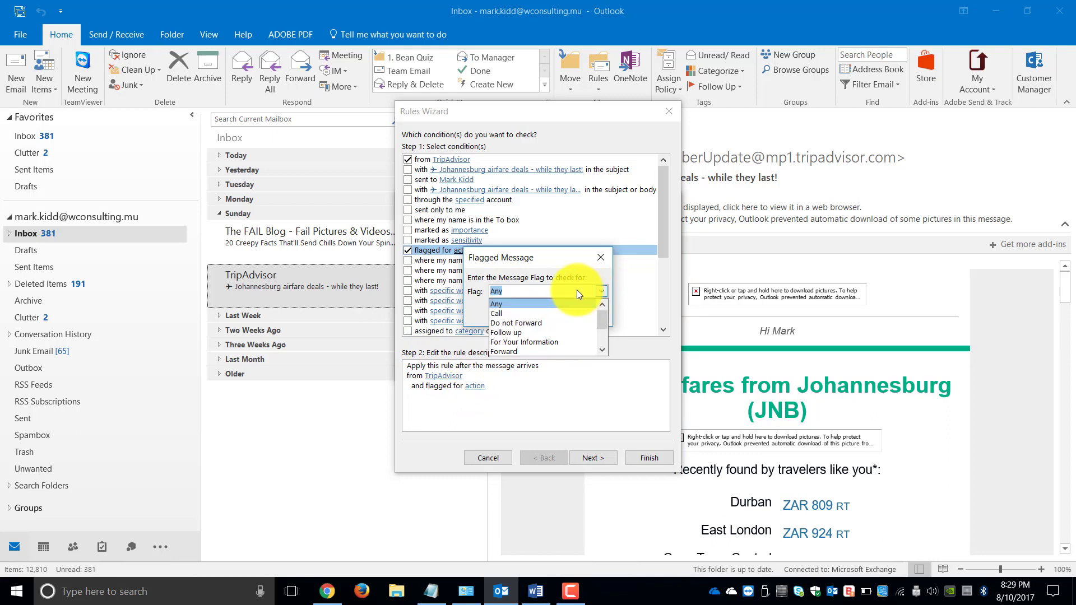
left_click(534, 333)
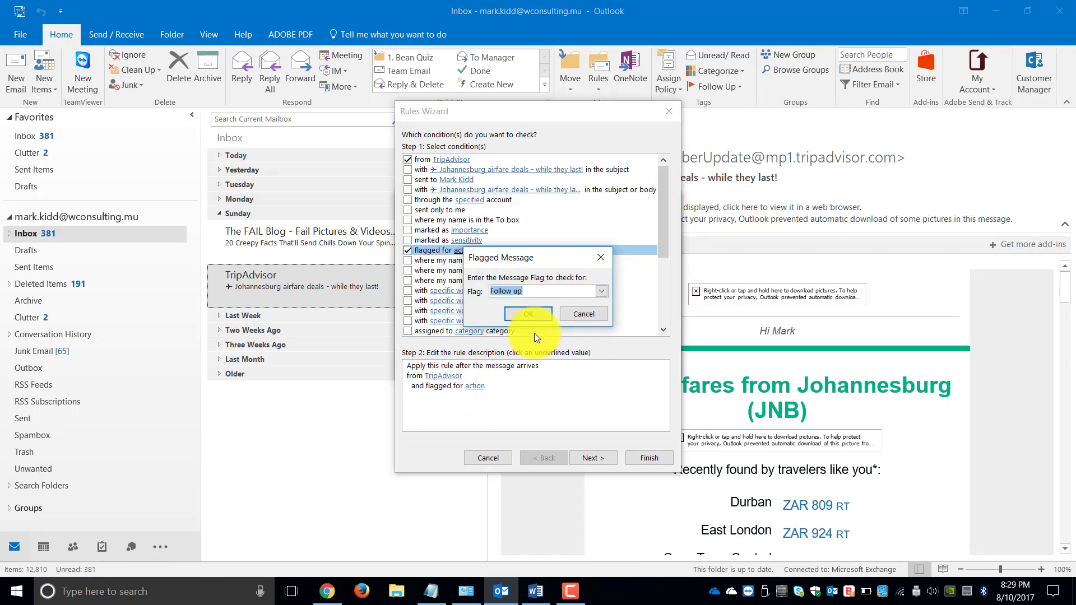
left_click(528, 315)
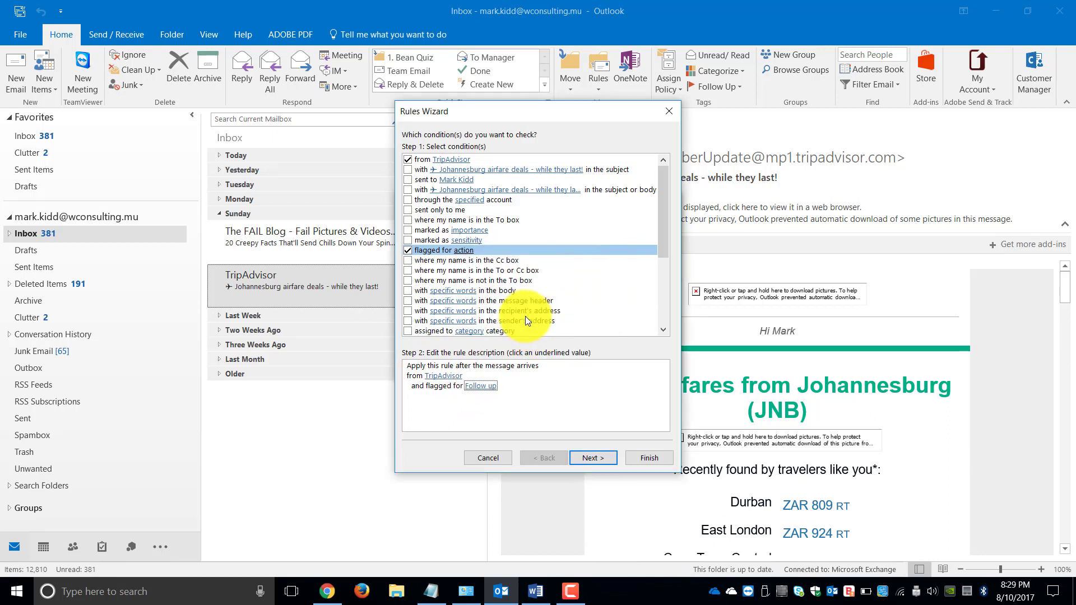
- Accept the rule conditions and continue without specifying any action or exception
left_click(595, 460)
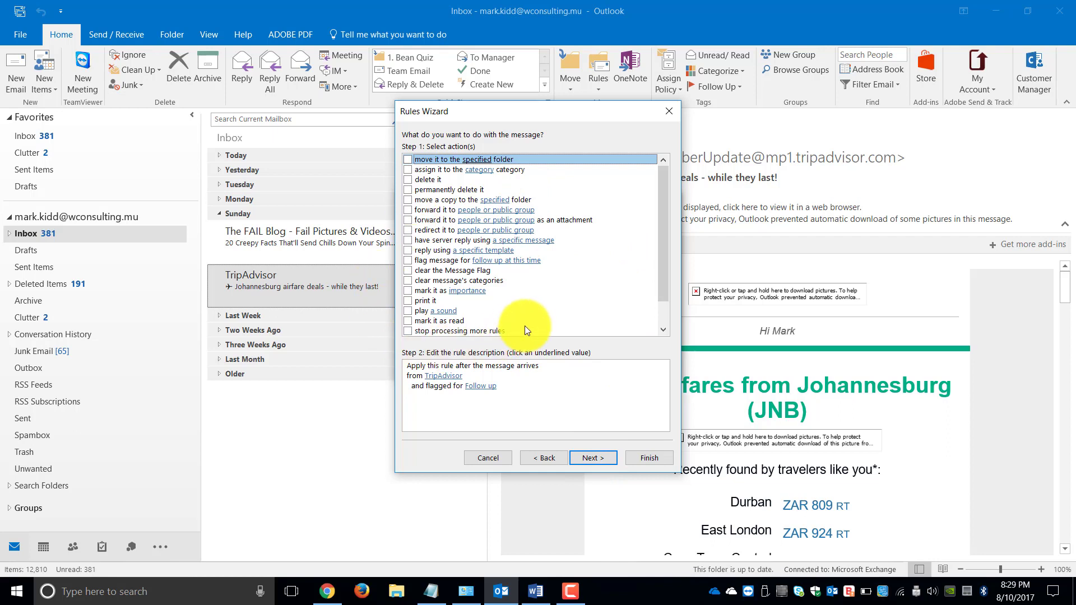
left_click(594, 456)
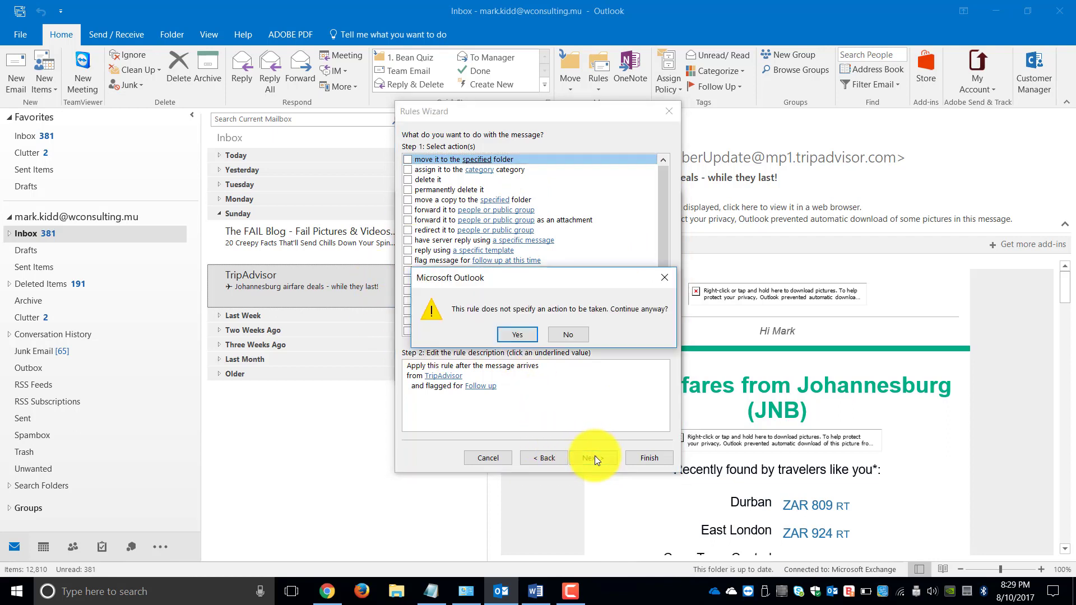
left_click(510, 337)
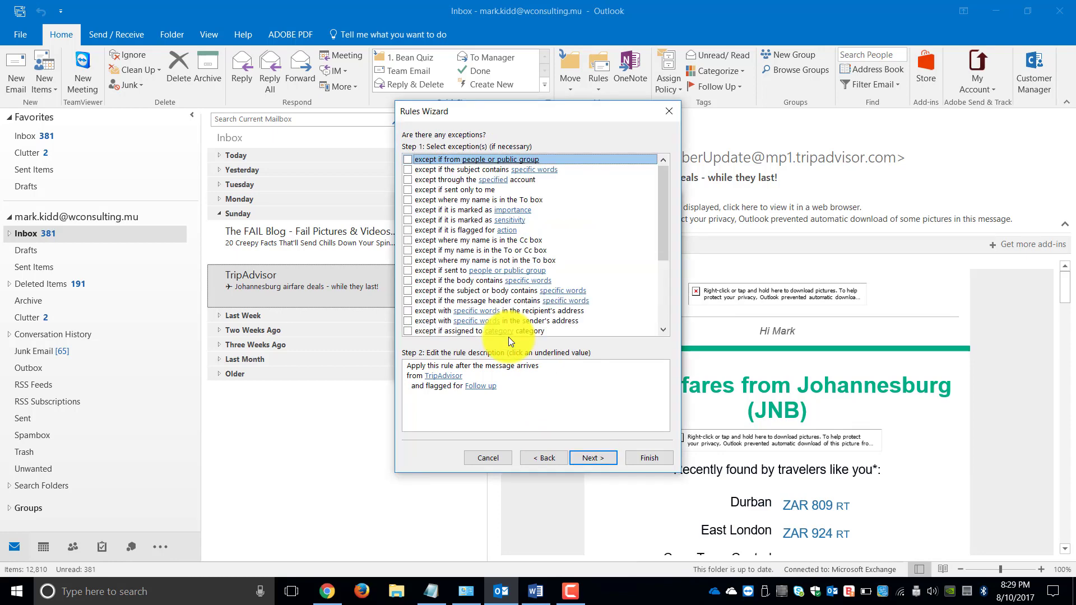
left_click(598, 461)
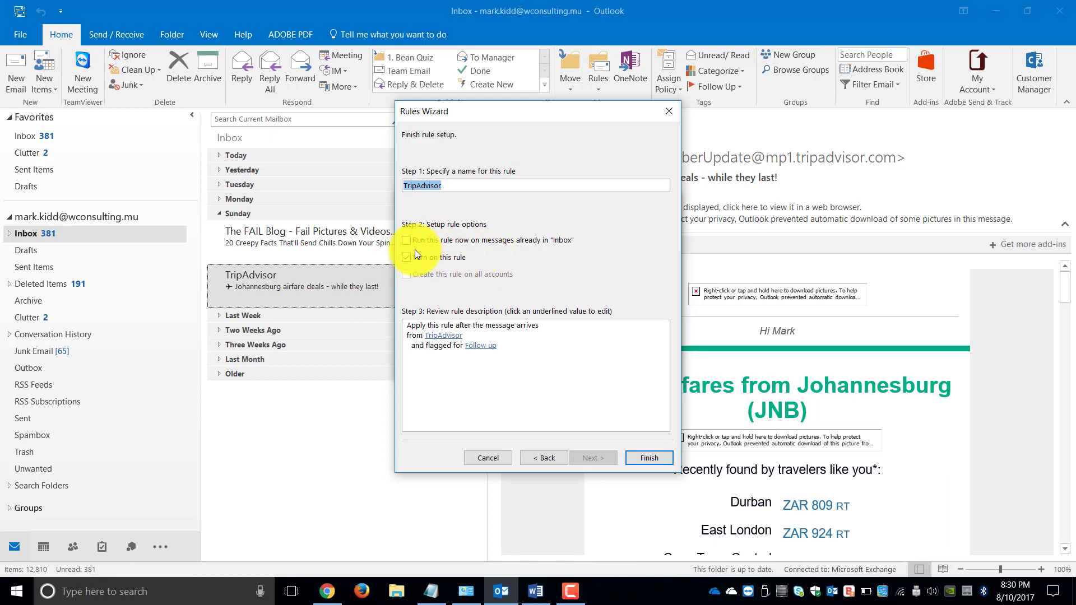
- Set the TripAdvisor rule to run now on messages already in the Inbox and finish it
left_click(404, 240)
left_click(462, 374)
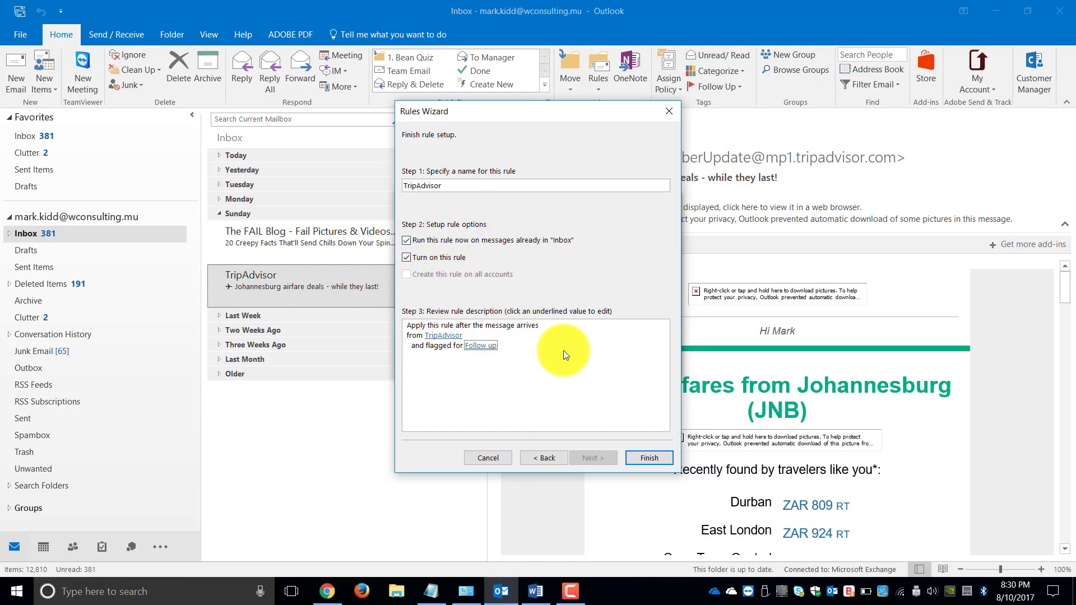
left_click(642, 458)
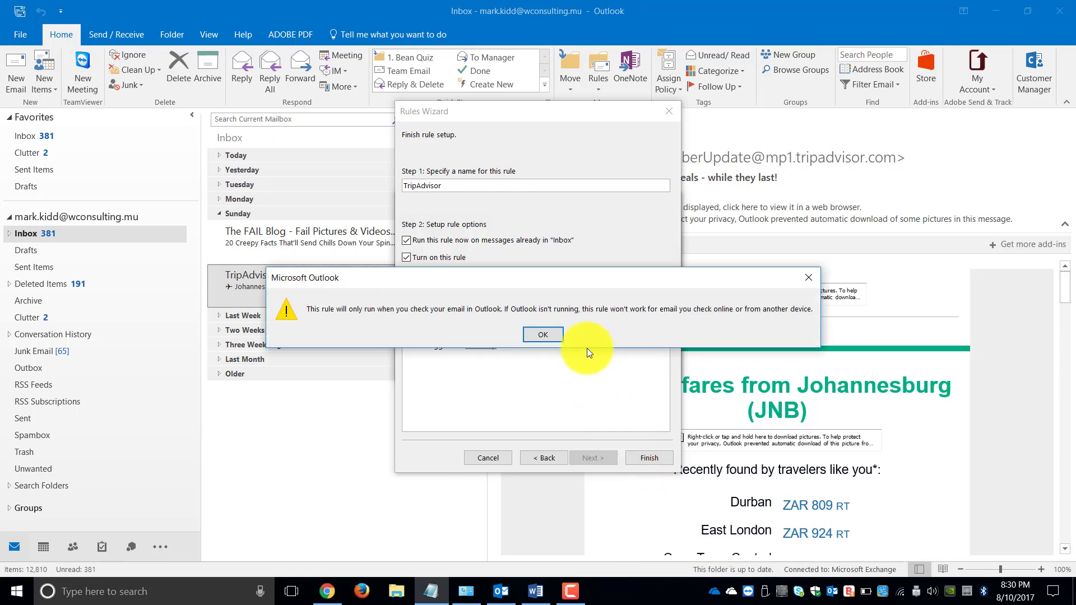
left_click(541, 335)
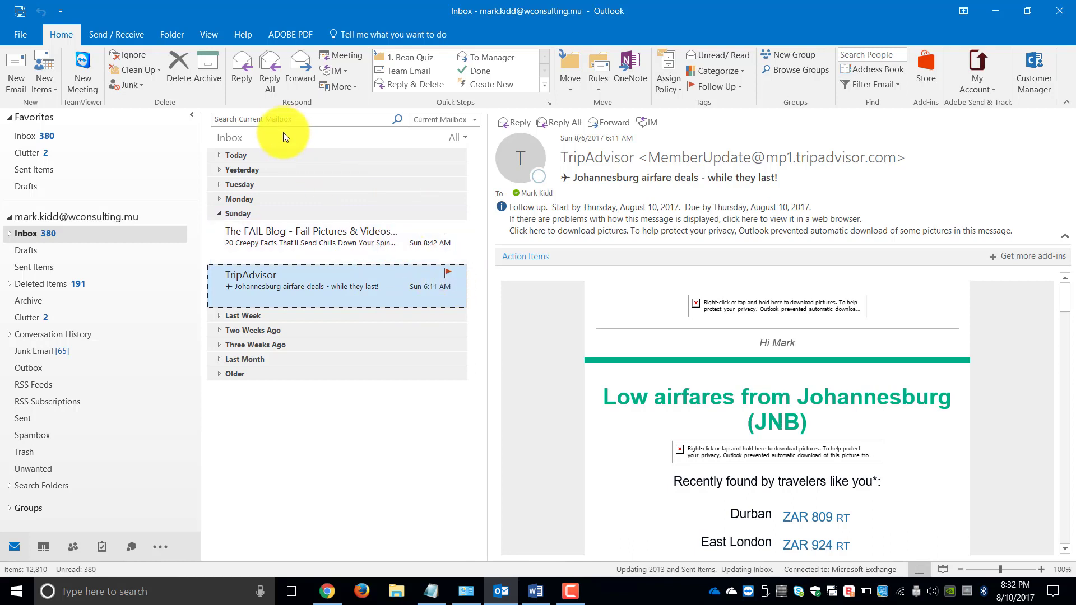
- Search the current mailbox for tripadvisor using the suggested search term
left_click(272, 120)
type("tr")
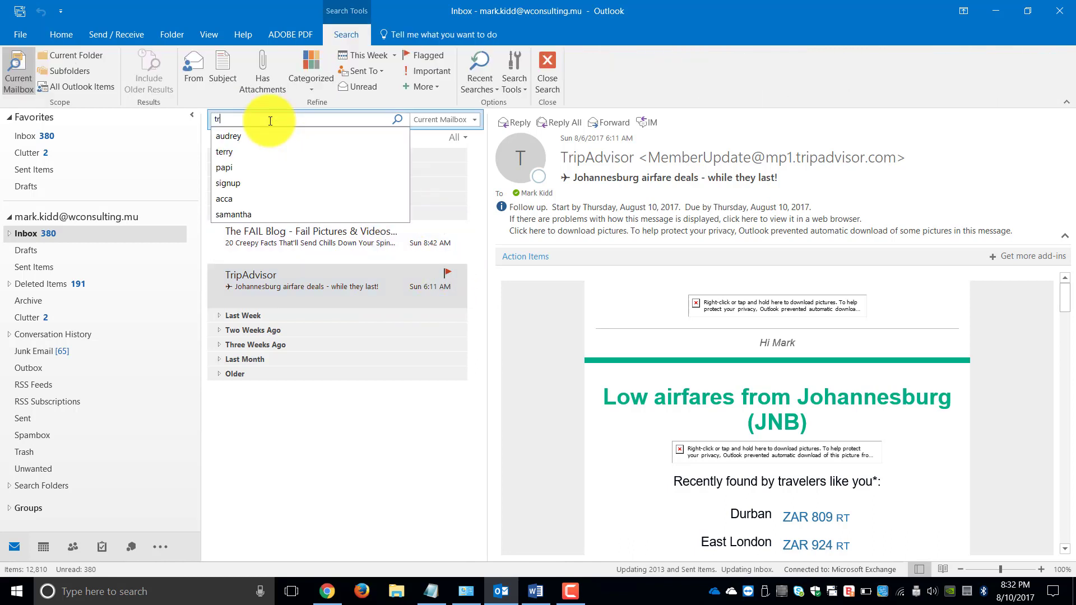
type("ipad")
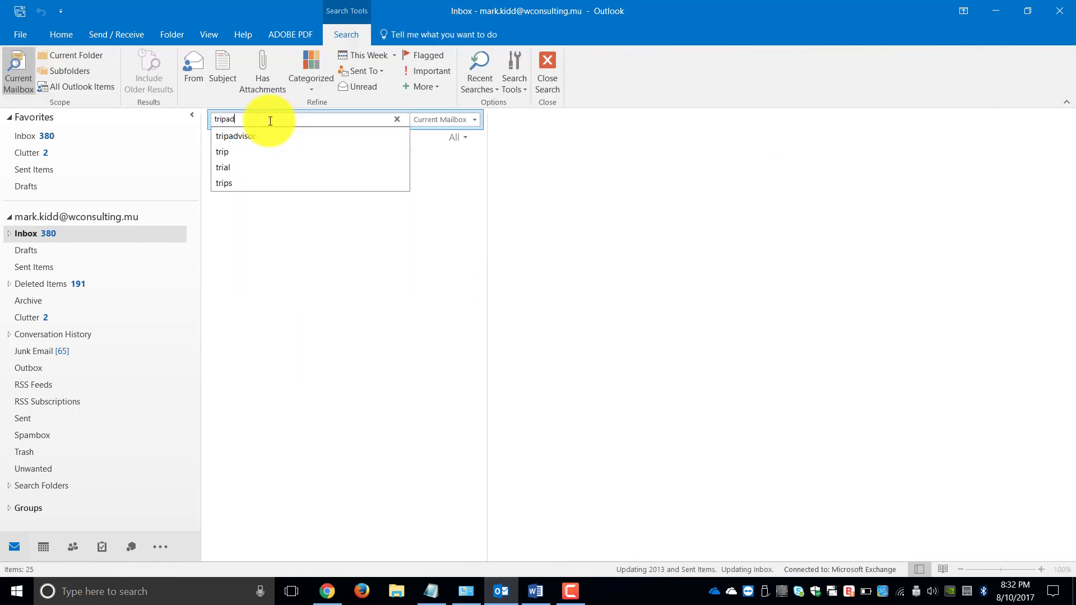
left_click(267, 134)
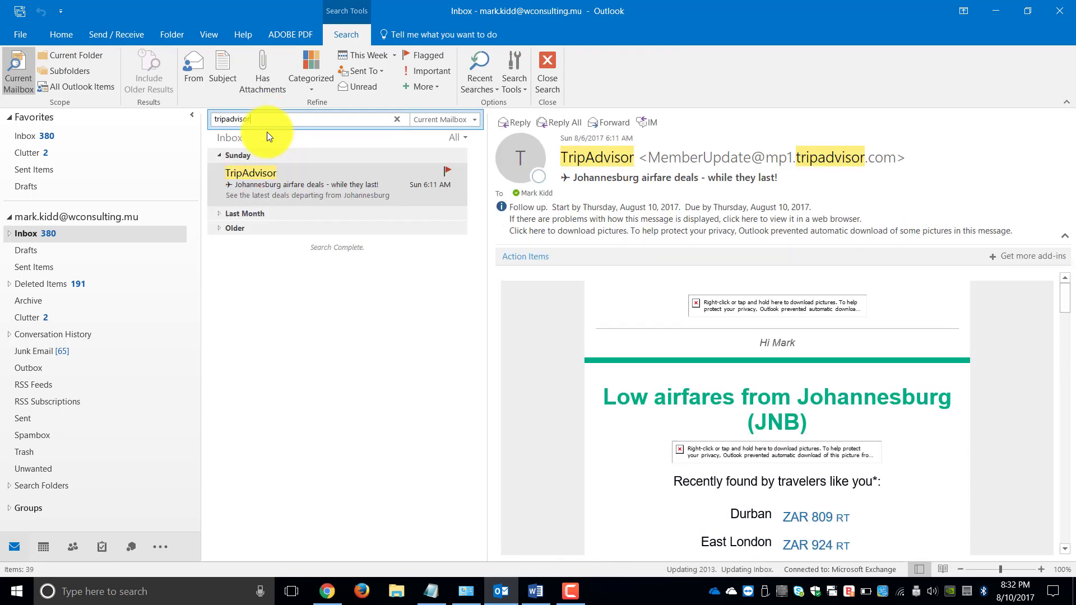
- Review the Last Month and Older groups of the search results, and leave only the Sunday group expanded
left_click(219, 214)
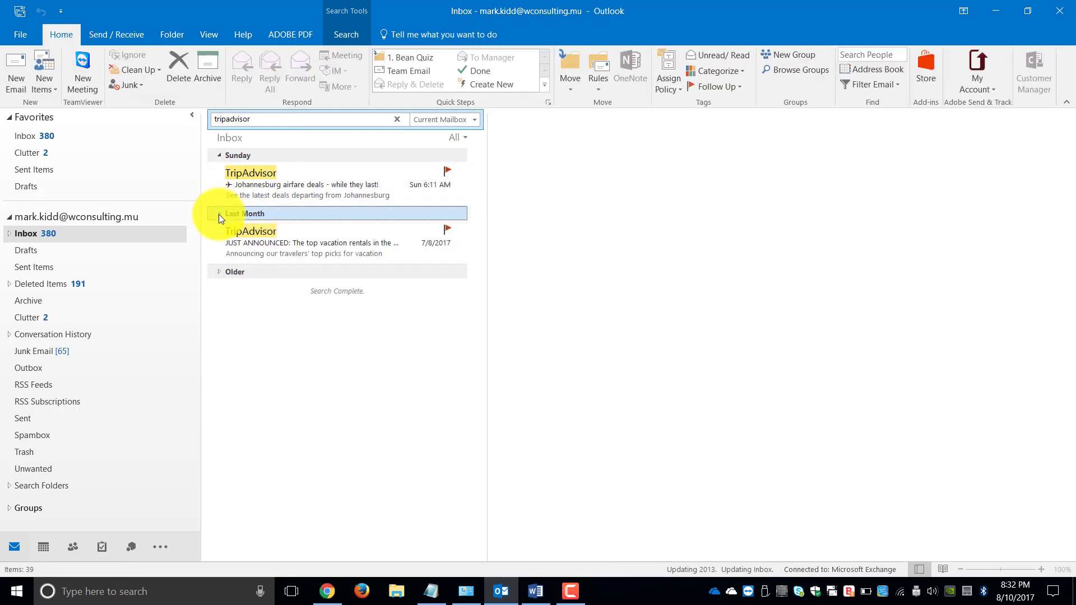
left_click(218, 272)
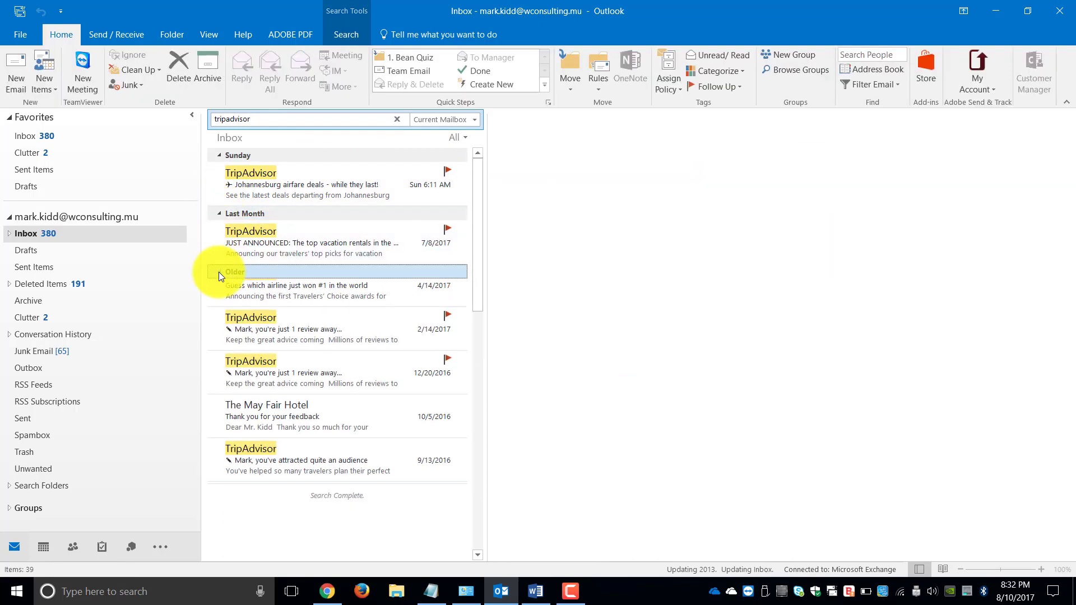
left_click(219, 272)
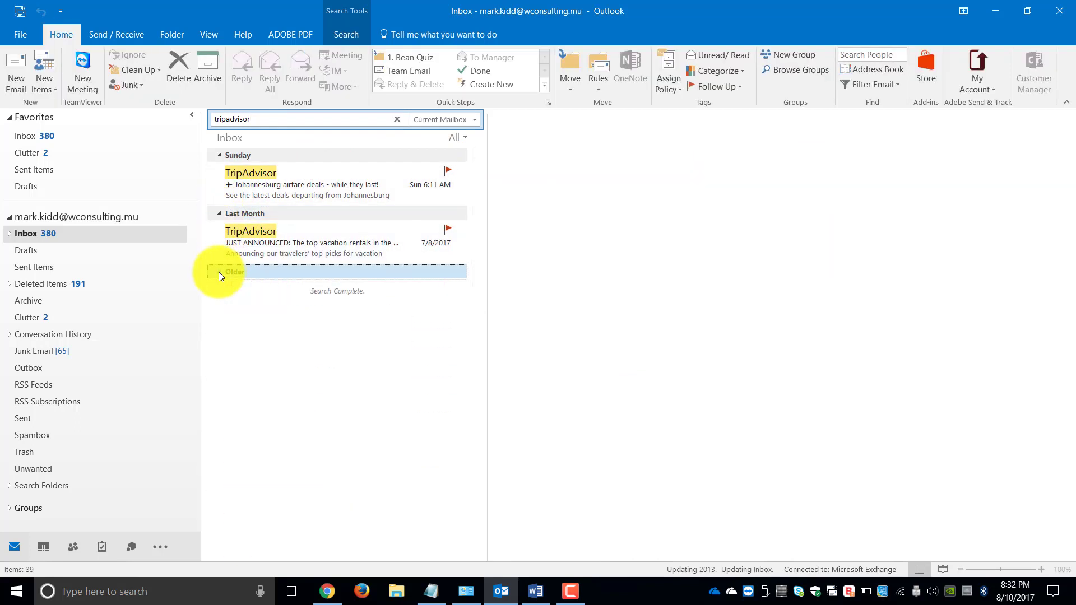
left_click(218, 215)
left_click(220, 156)
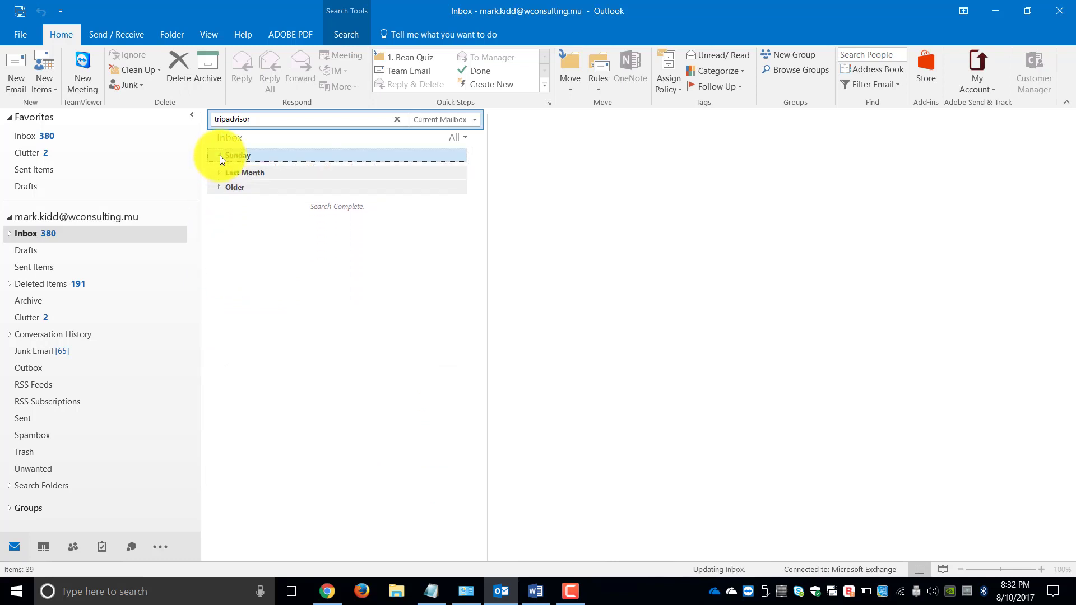
left_click(220, 156)
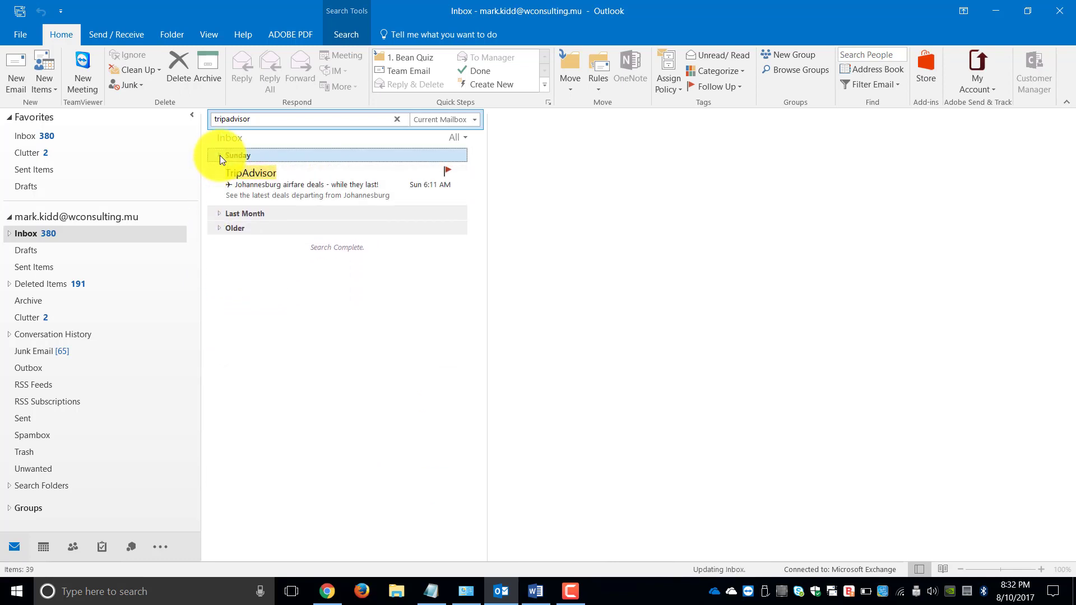
- Delete the TripAdvisor rule from the email rules and apply the change
left_click(595, 79)
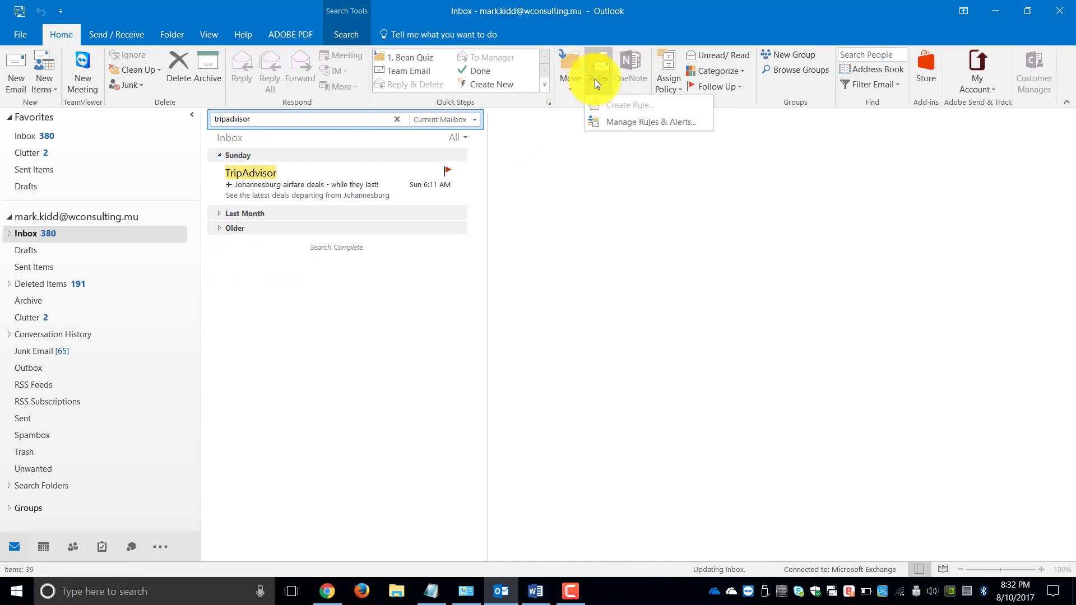
left_click(622, 123)
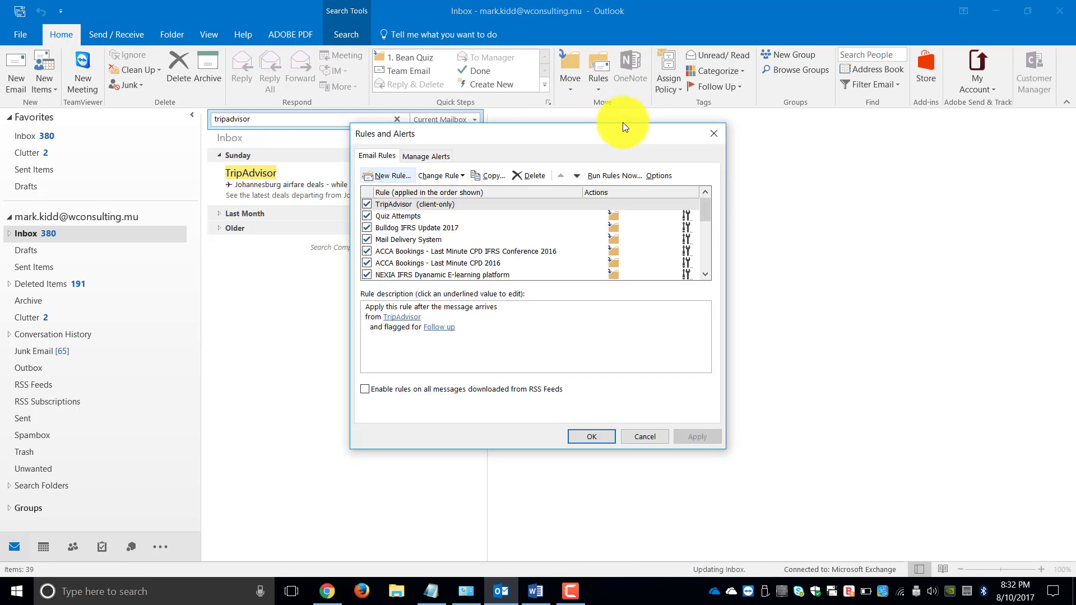
left_click(446, 205)
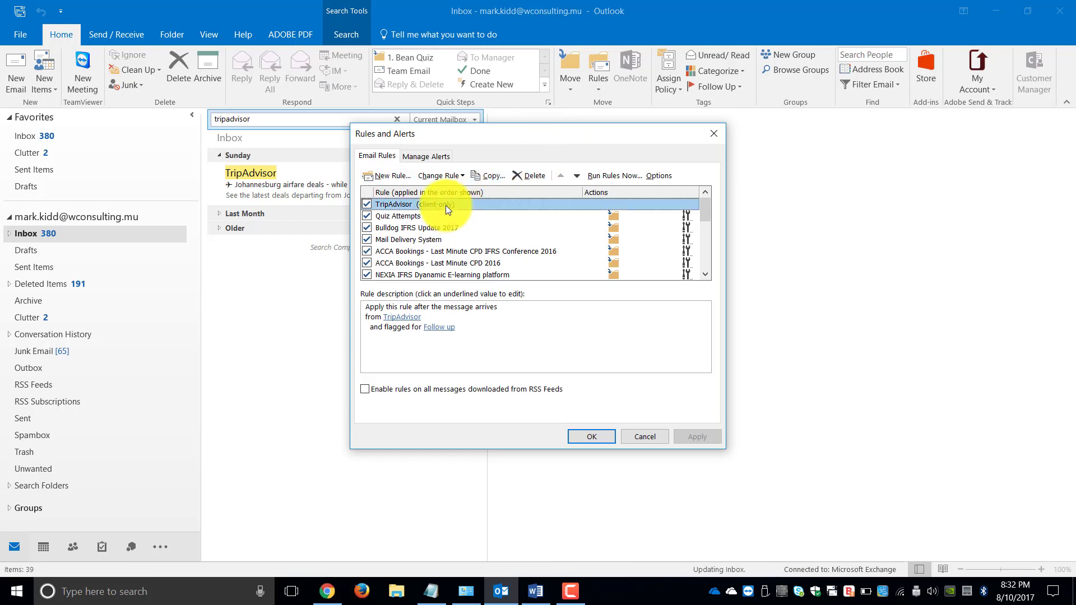
left_click(533, 175)
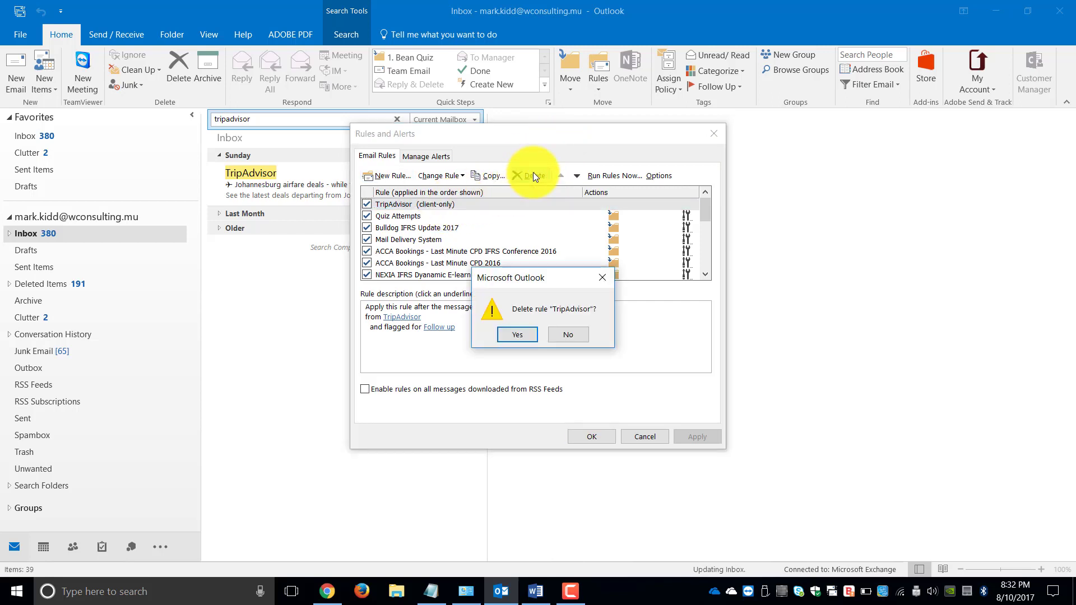
left_click(529, 336)
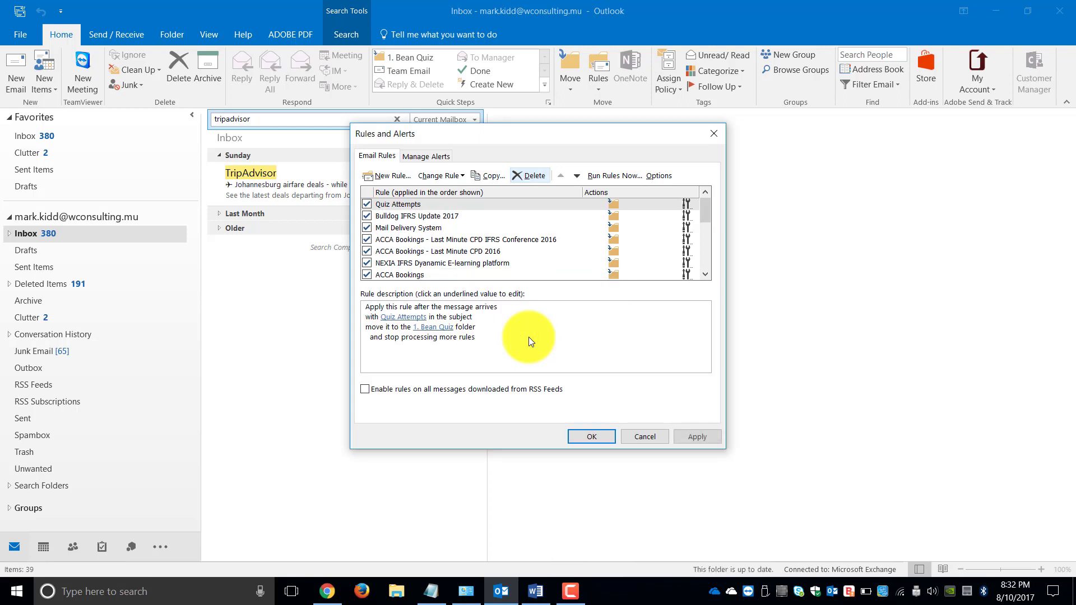
left_click(713, 437)
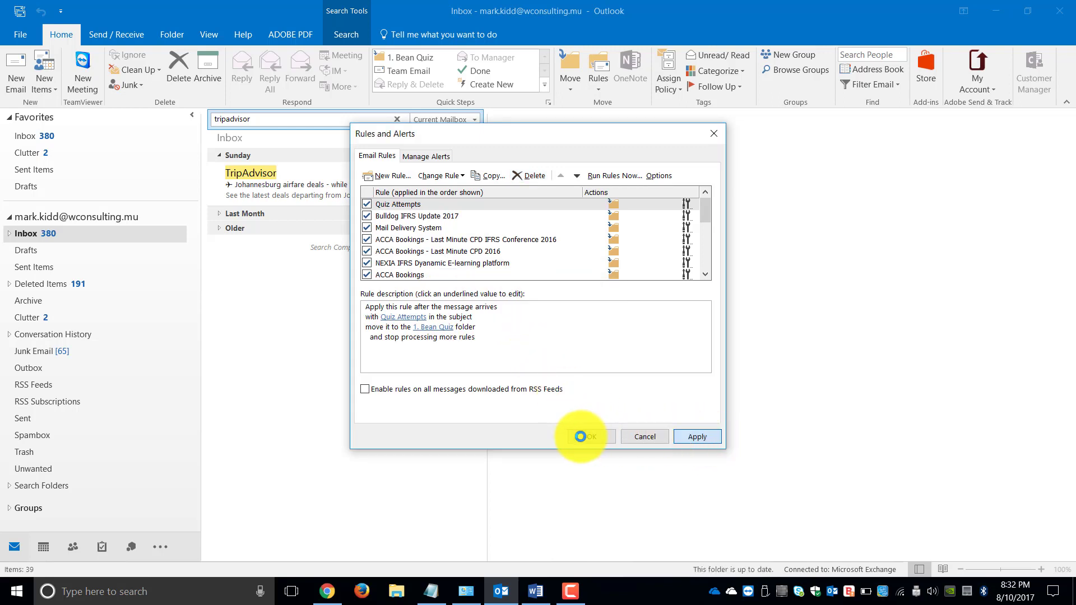